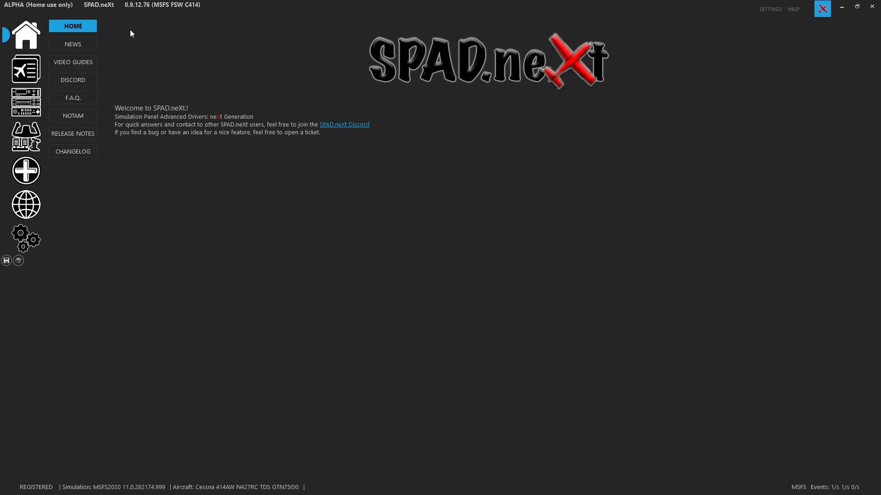
# Step: Open the TCA Yoke device and view the button configuration of button 1 without changing it
pyautogui.click(36, 148)
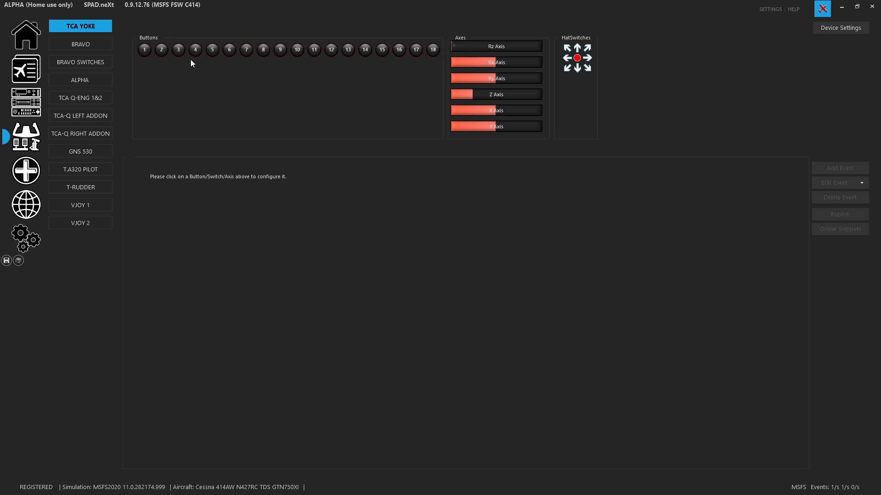
pyautogui.click(145, 51)
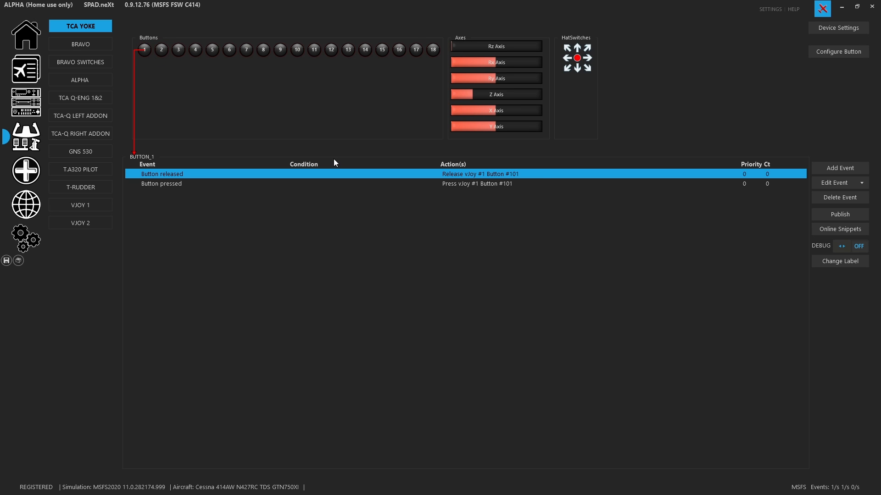
pyautogui.click(830, 52)
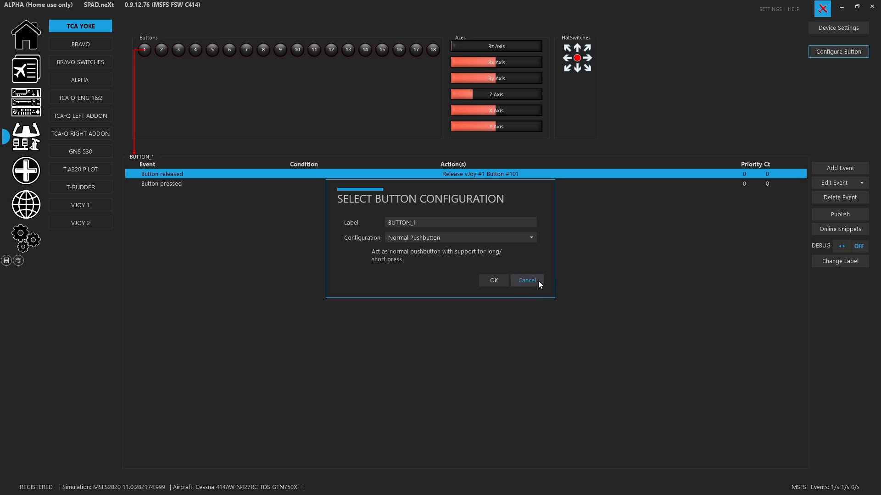
pyautogui.click(527, 281)
# Step: Review the TCA Yoke's global settings for its axes, hat switch and the type assigned to each button
pyautogui.click(824, 32)
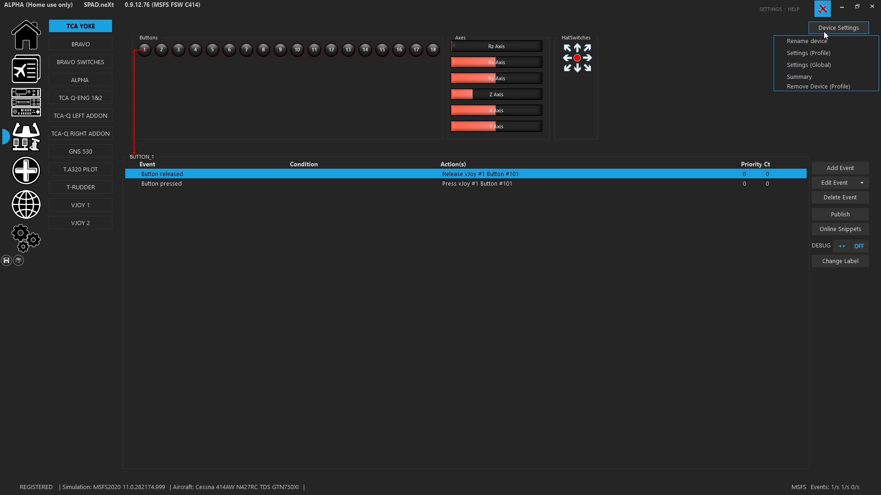
pyautogui.click(810, 65)
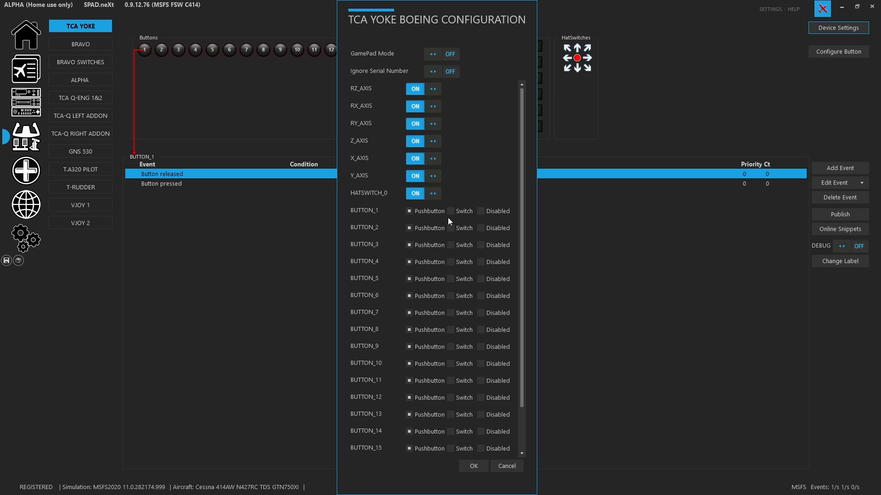
pyautogui.scroll(-1, 448, 218)
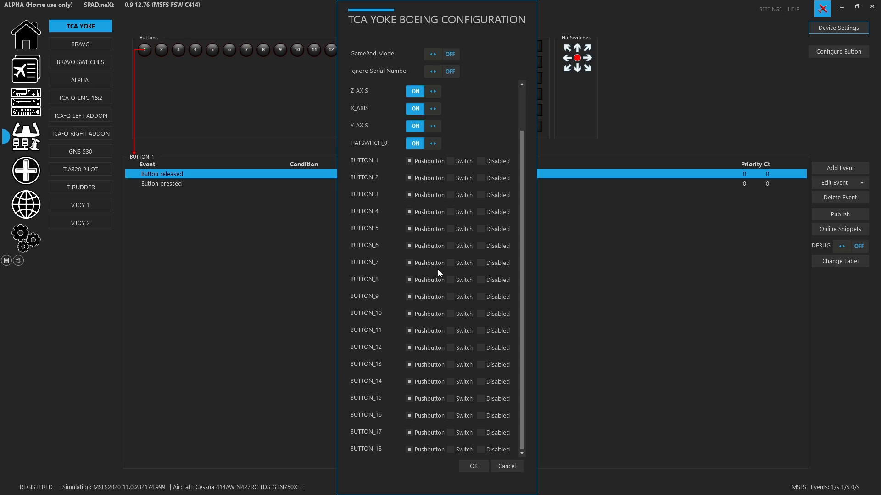
pyautogui.click(517, 468)
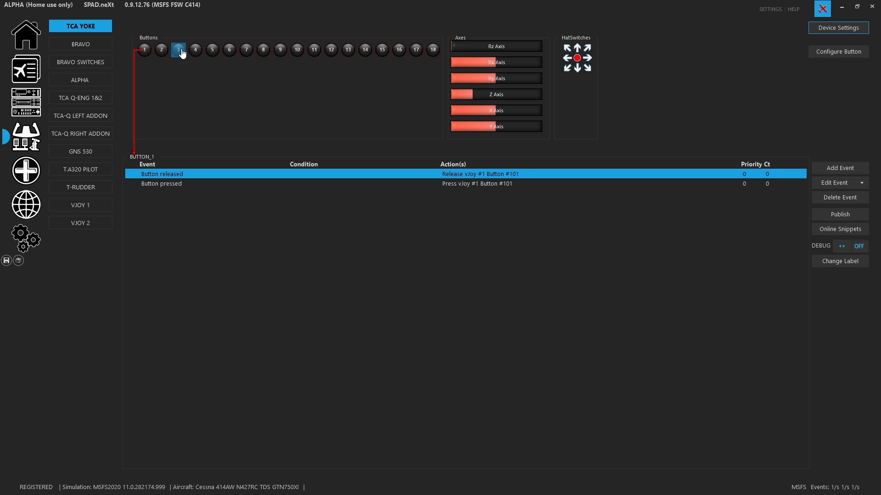
# Step: Review the events on buttons 2 and 3, and examine the action types available for a new Button pressed event on button 3
pyautogui.click(168, 54)
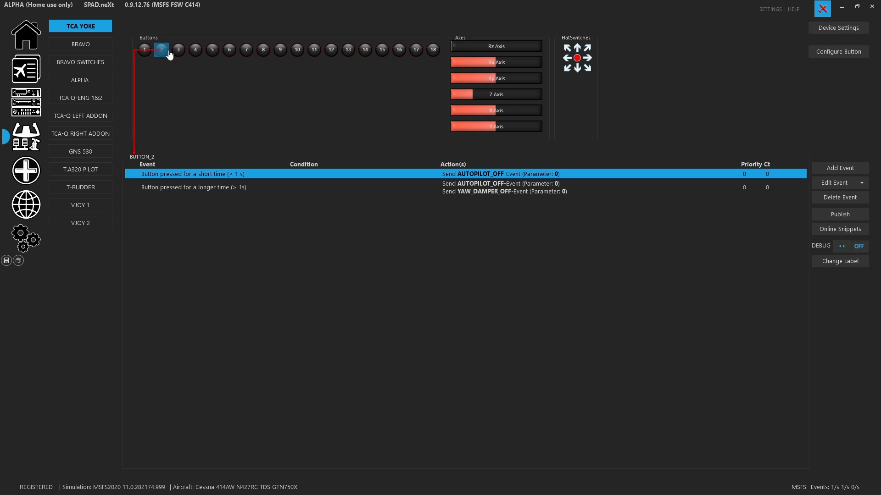
pyautogui.click(179, 51)
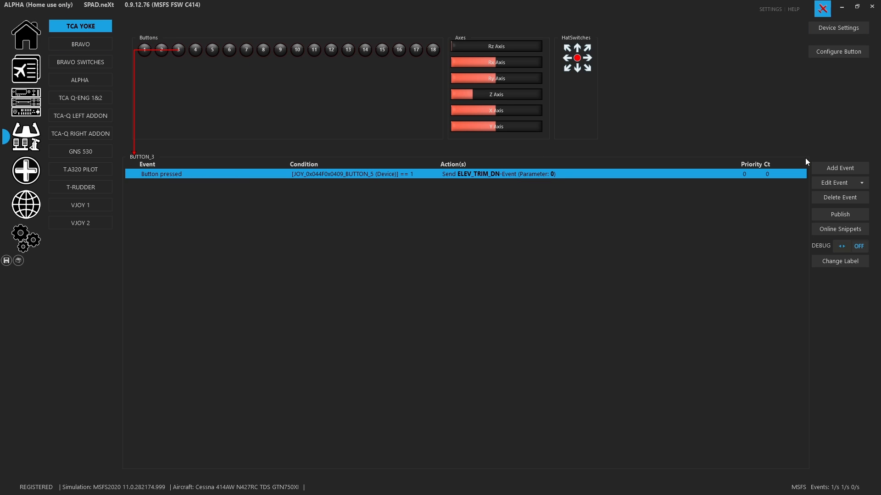
pyautogui.click(815, 166)
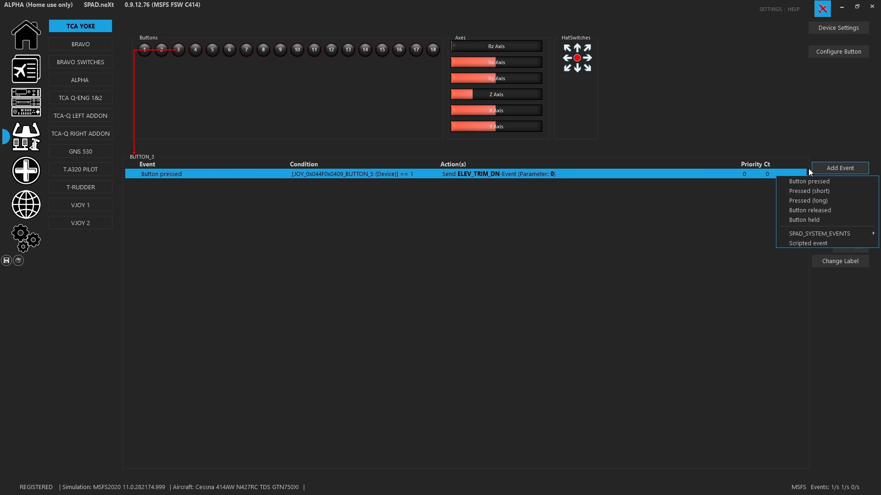
pyautogui.click(838, 184)
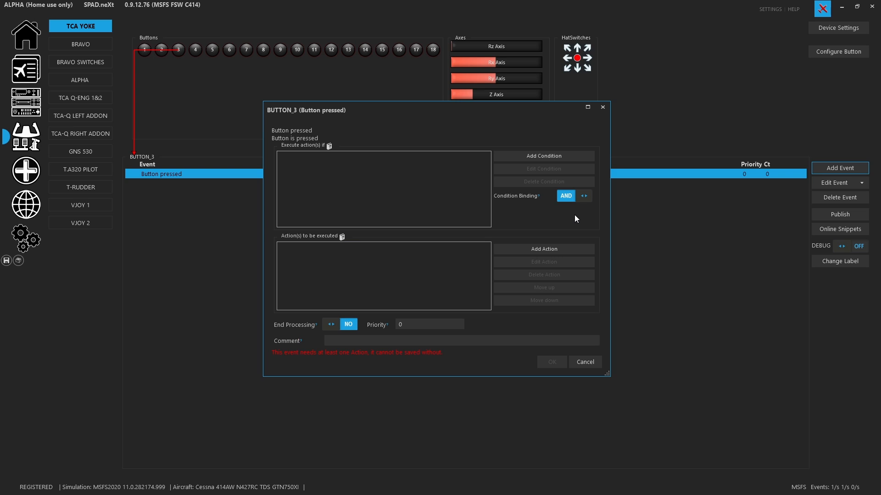
pyautogui.click(526, 249)
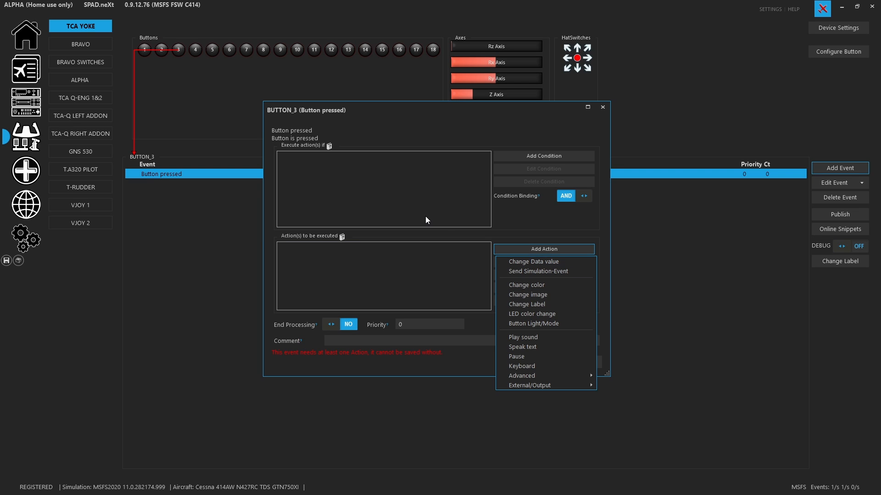
pyautogui.click(434, 235)
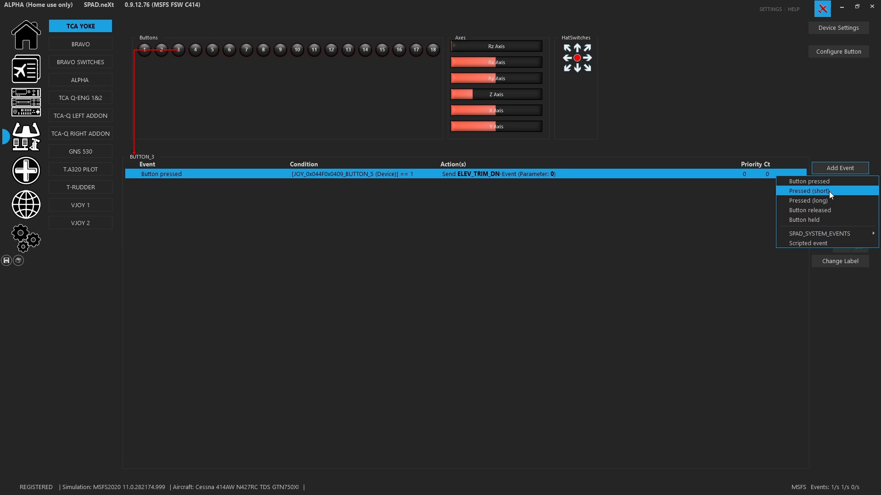
# Step: Examine the editors for new Pressed (short) and Pressed (long) events on button 3 without adding either event
pyautogui.click(829, 191)
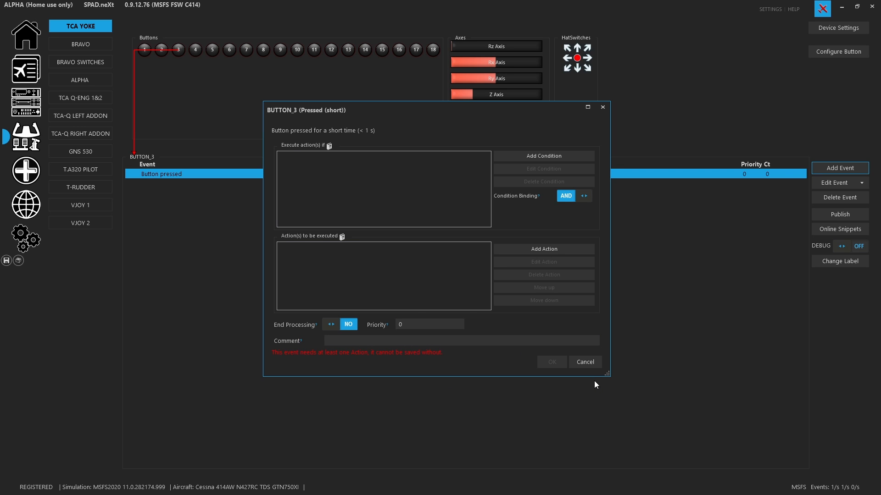
pyautogui.click(585, 362)
pyautogui.click(840, 168)
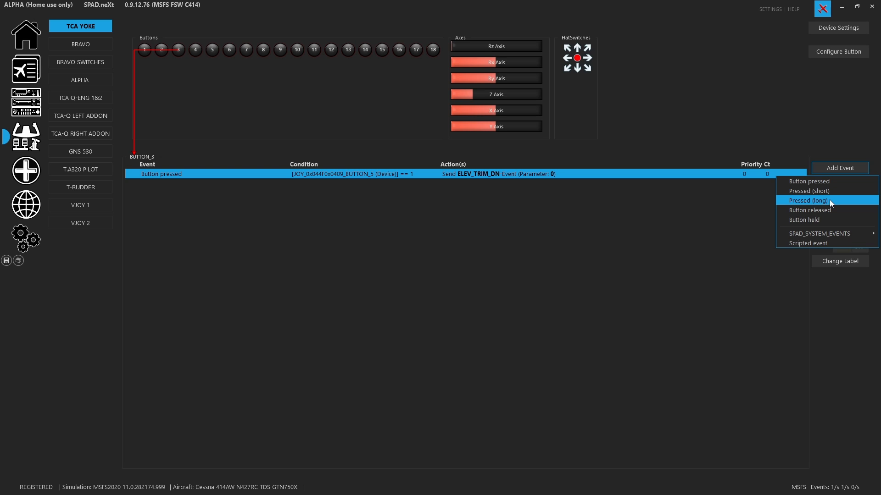
pyautogui.click(829, 200)
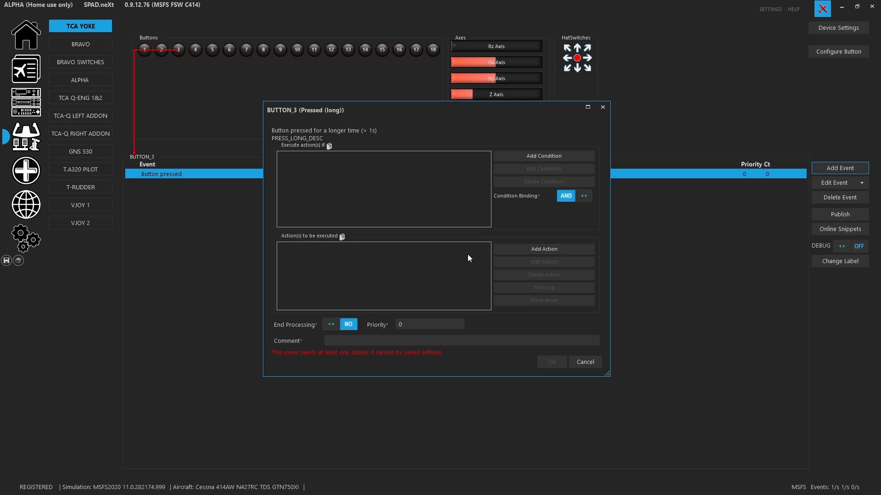
pyautogui.click(584, 362)
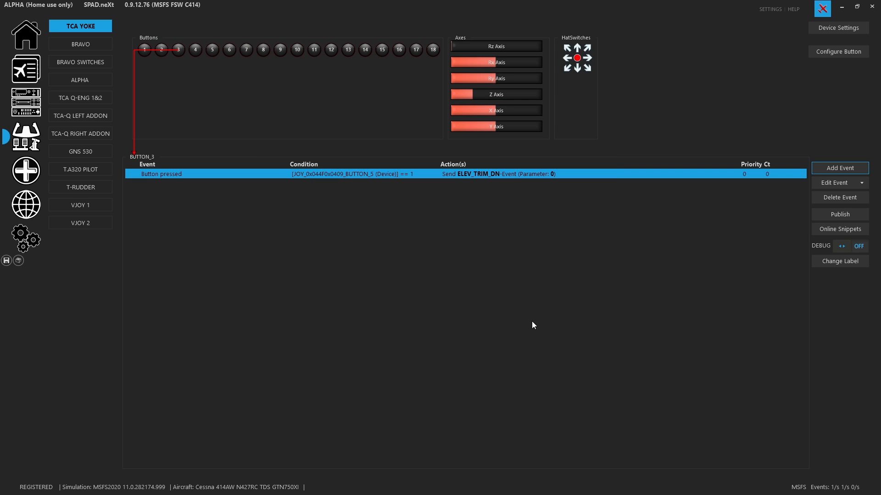
# Step: Review the short and long press events on button 2 and the pressed and released events on button 1
pyautogui.click(162, 51)
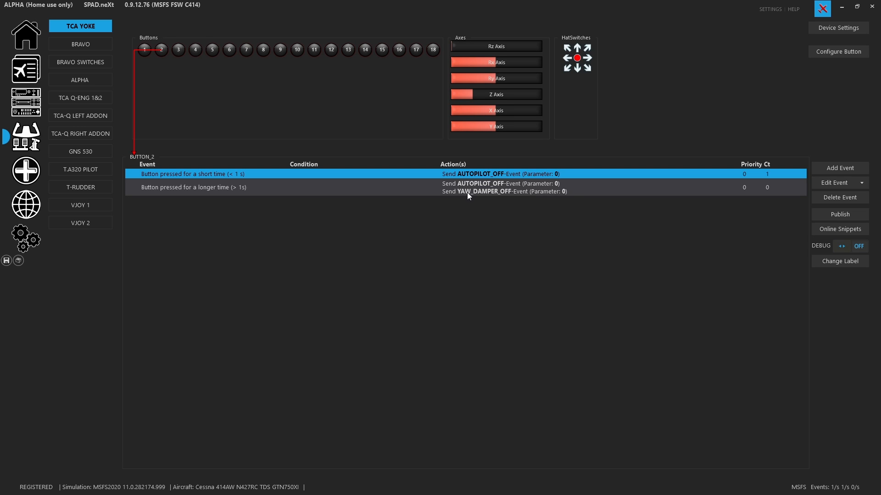
pyautogui.click(834, 170)
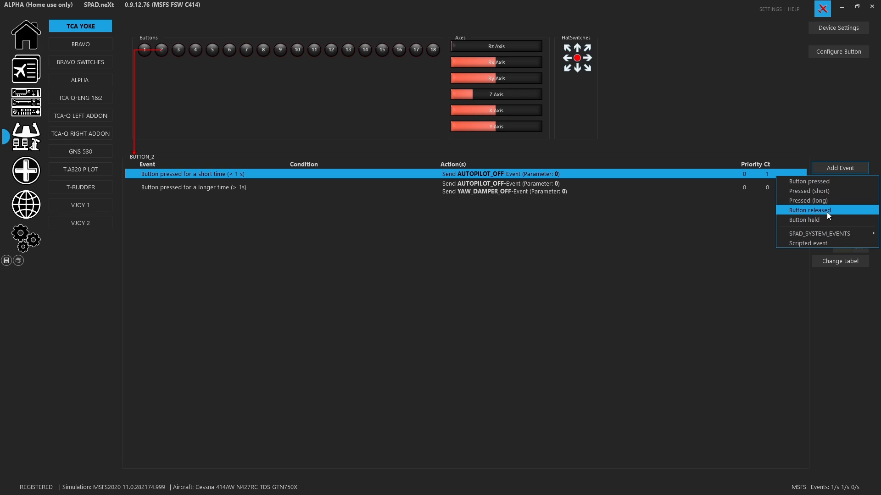
pyautogui.click(141, 49)
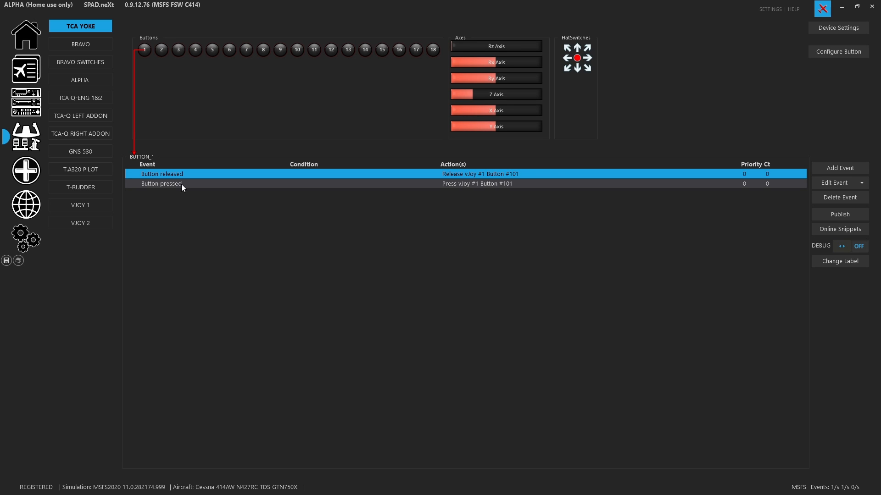
# Step: Try held thresholds of 1 and 500 in a new Button held event for button 2, discarding the event
pyautogui.click(840, 168)
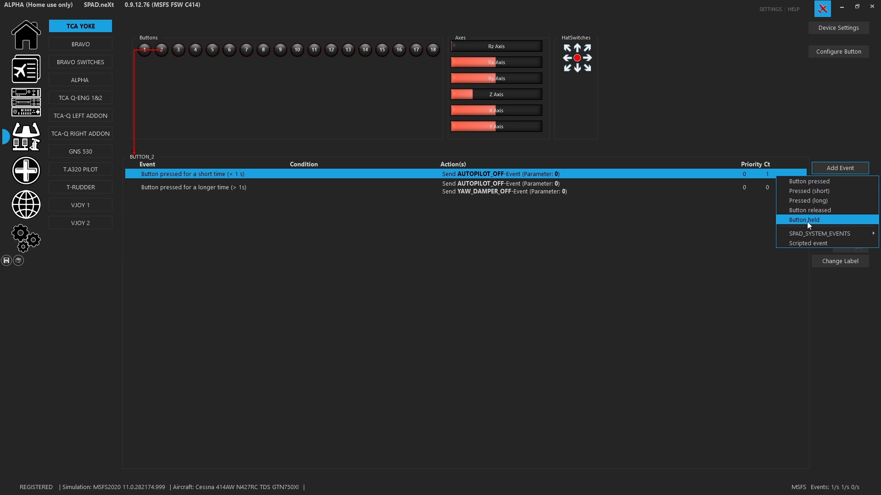
pyautogui.click(807, 221)
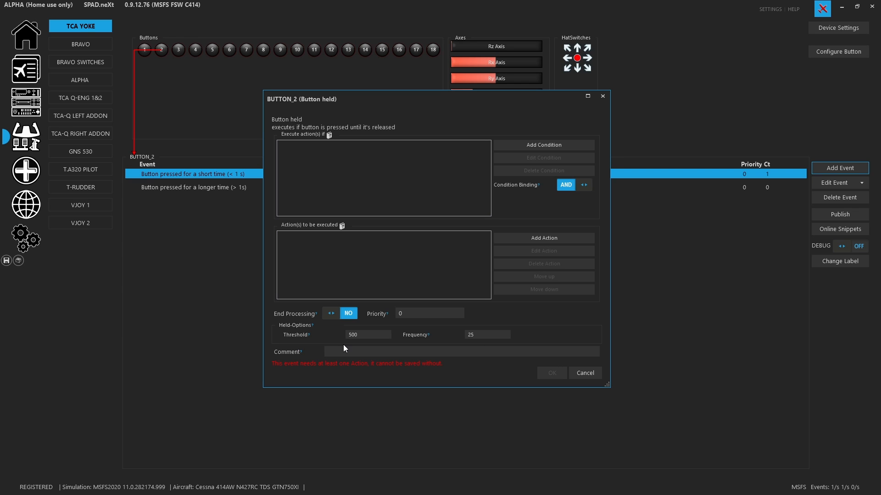
pyautogui.doubleClick(354, 336)
pyautogui.click(365, 351)
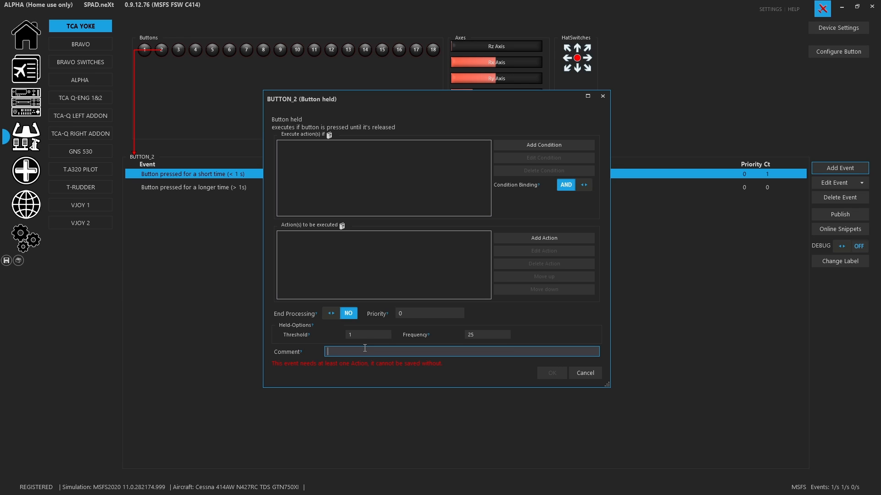
pyautogui.click(368, 336)
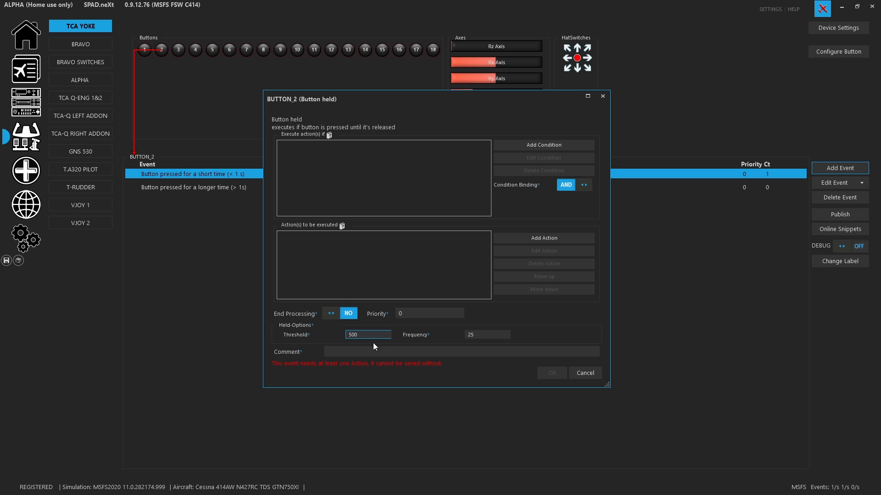
pyautogui.click(376, 351)
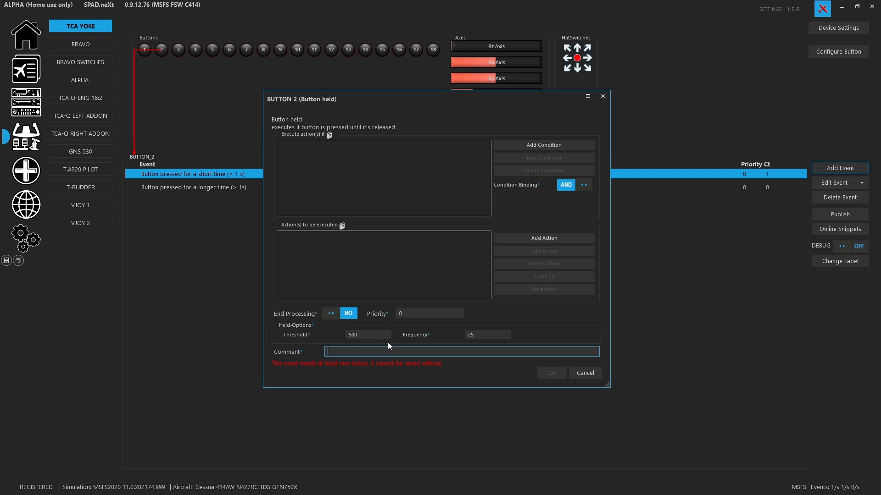
pyautogui.click(584, 373)
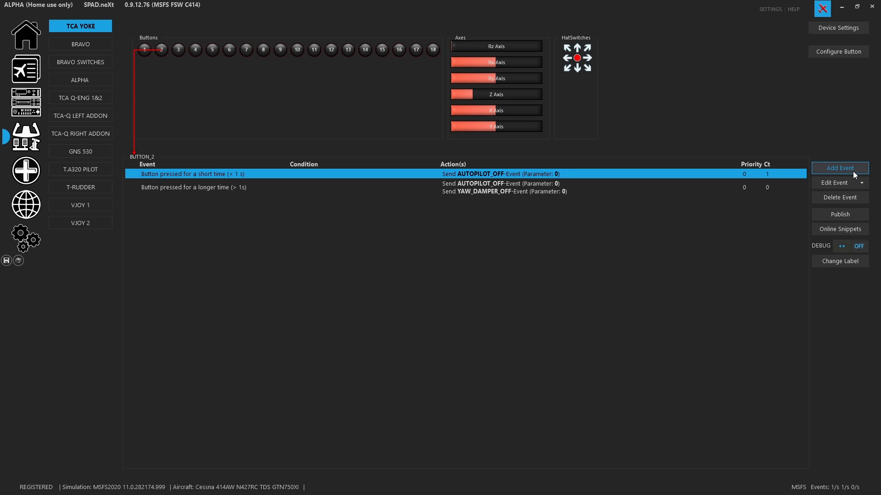
# Step: Inspect the condition and action of the existing Button pressed event on button 3
pyautogui.click(179, 51)
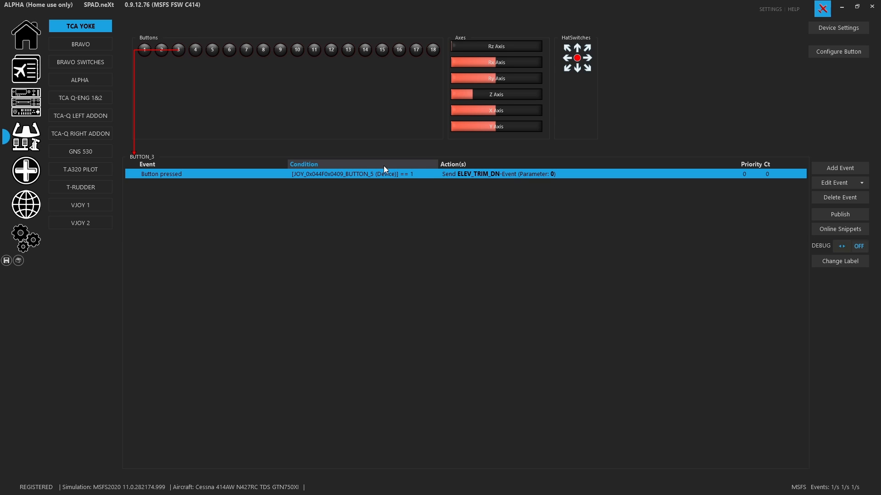
pyautogui.doubleClick(469, 173)
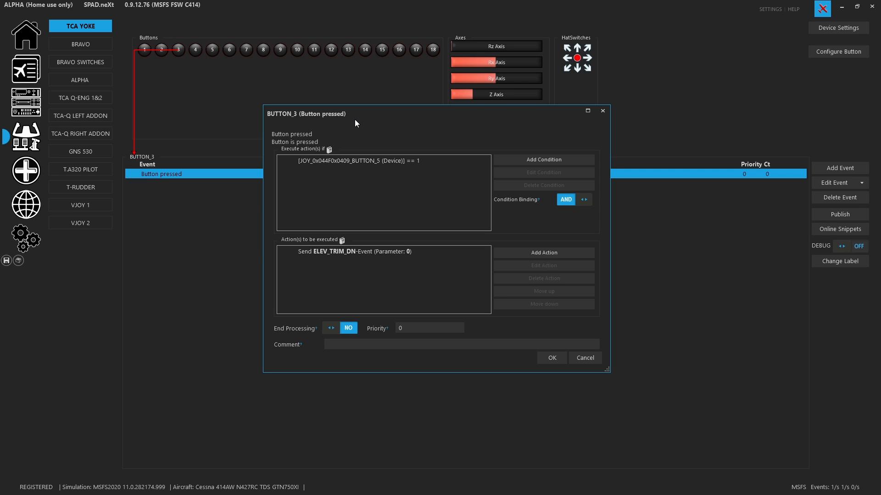
pyautogui.click(590, 362)
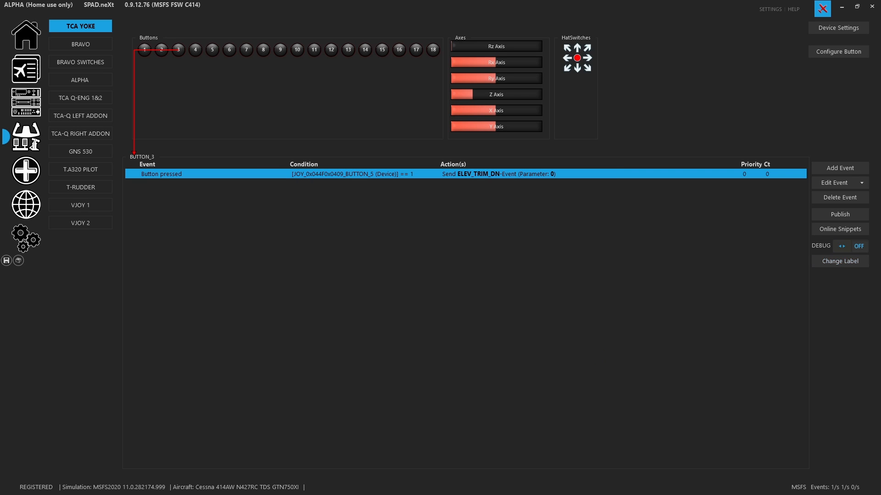
# Step: Examine the threshold and frequency options of a new Button held event for button 3 without adding it
pyautogui.click(834, 168)
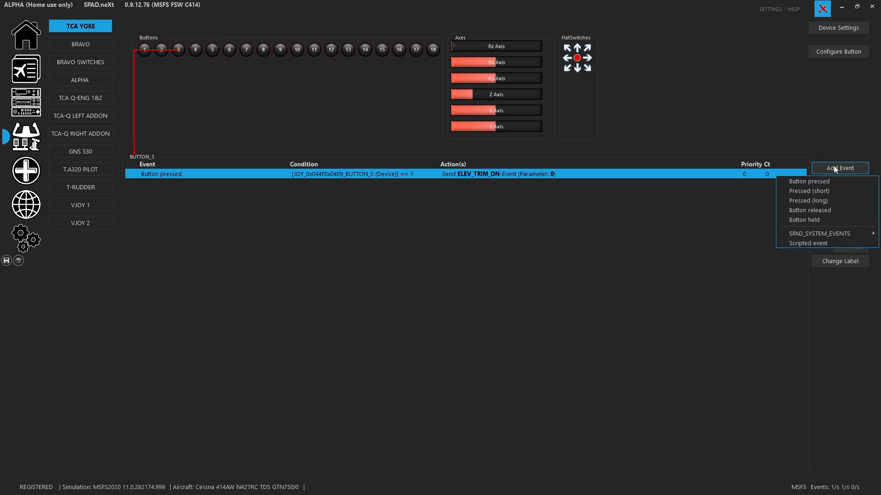
pyautogui.click(799, 220)
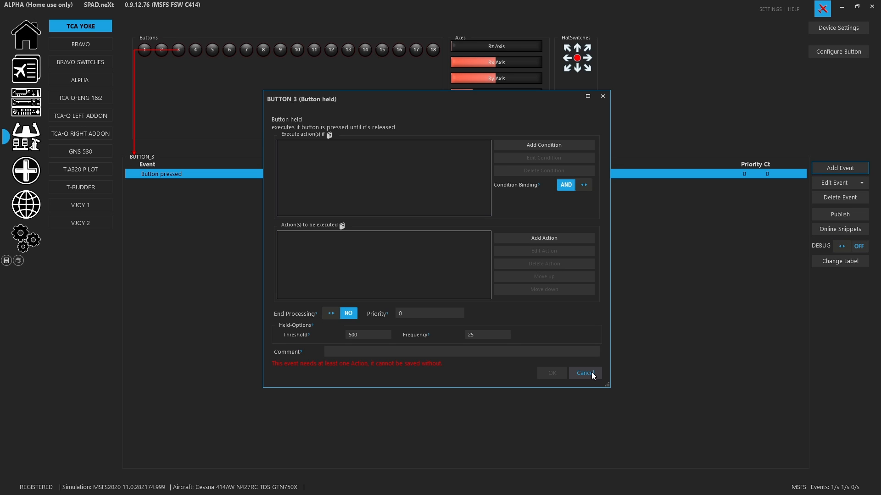
pyautogui.click(591, 375)
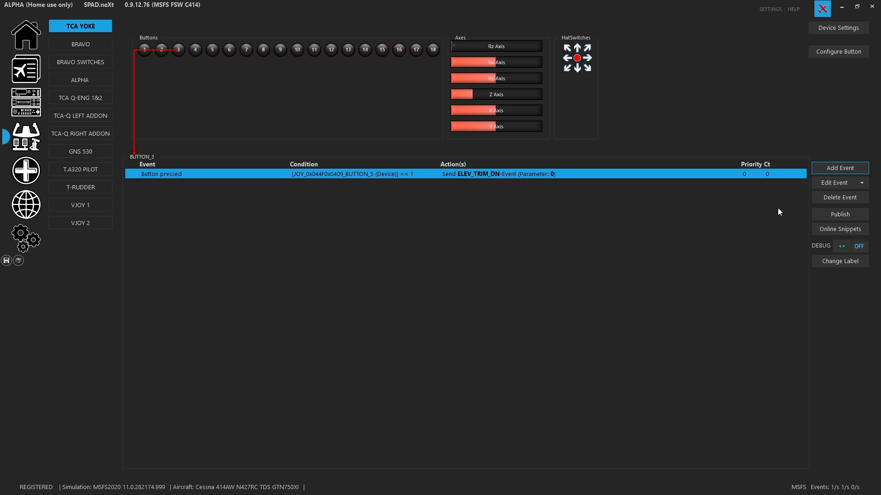
pyautogui.click(832, 168)
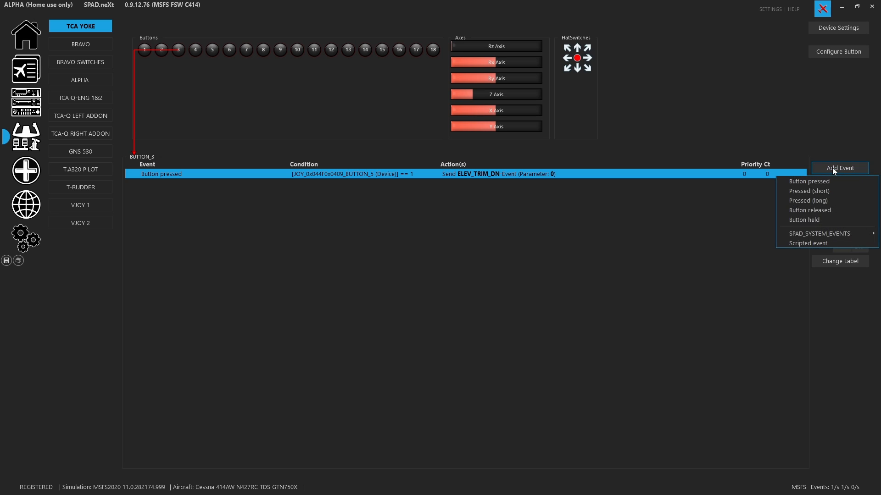
pyautogui.click(700, 270)
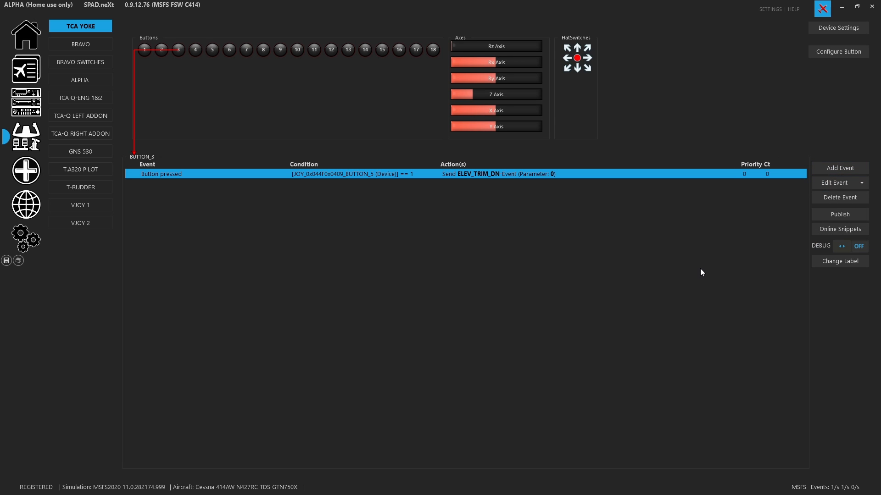
# Step: Duplicate button 3's Button pressed event by copying this event and pasting it onto the same button
pyautogui.click(860, 185)
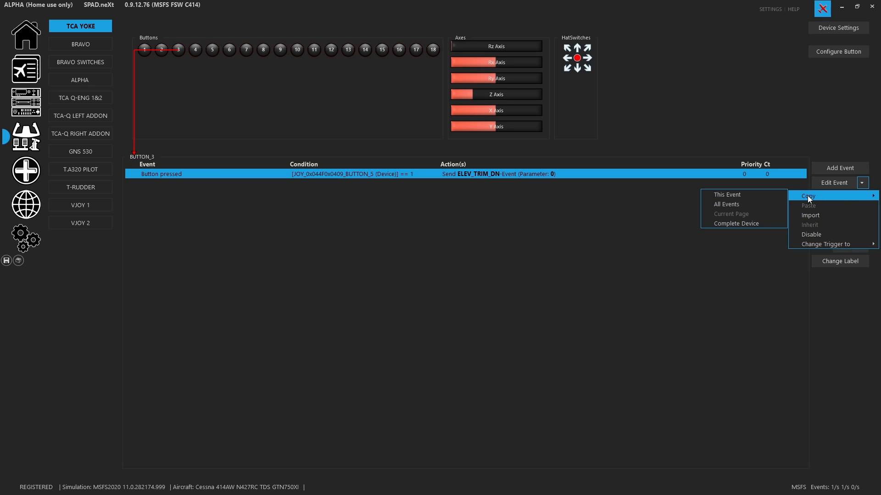
pyautogui.click(769, 195)
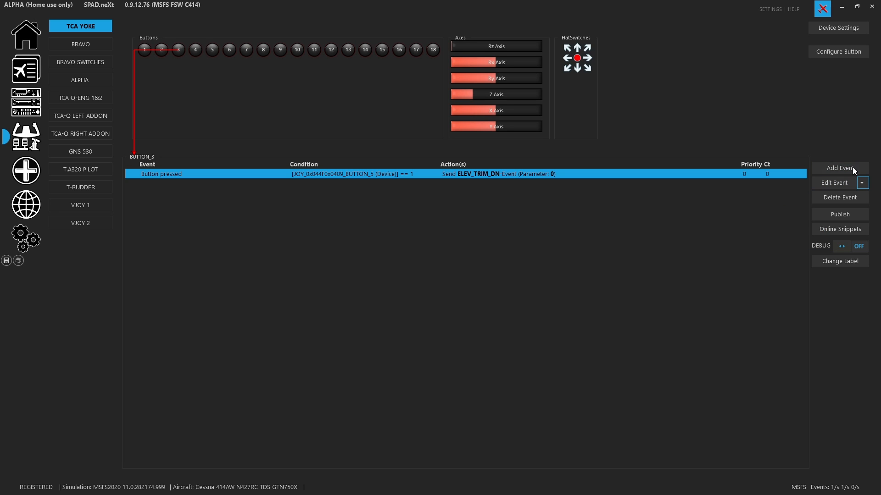
pyautogui.click(862, 184)
pyautogui.click(834, 204)
pyautogui.click(483, 185)
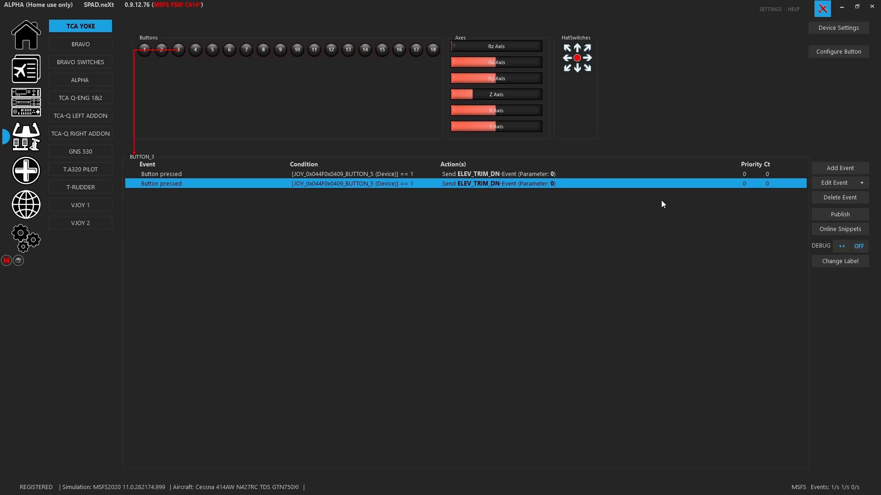
# Step: Change the trigger of the duplicated ELEV_TRIM_DN event on button 3 to HELD
pyautogui.click(862, 183)
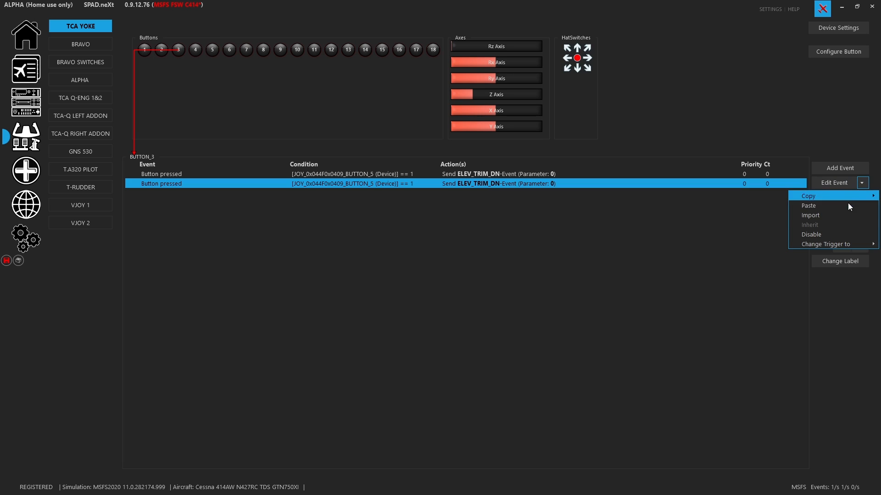
pyautogui.moveTo(827, 243)
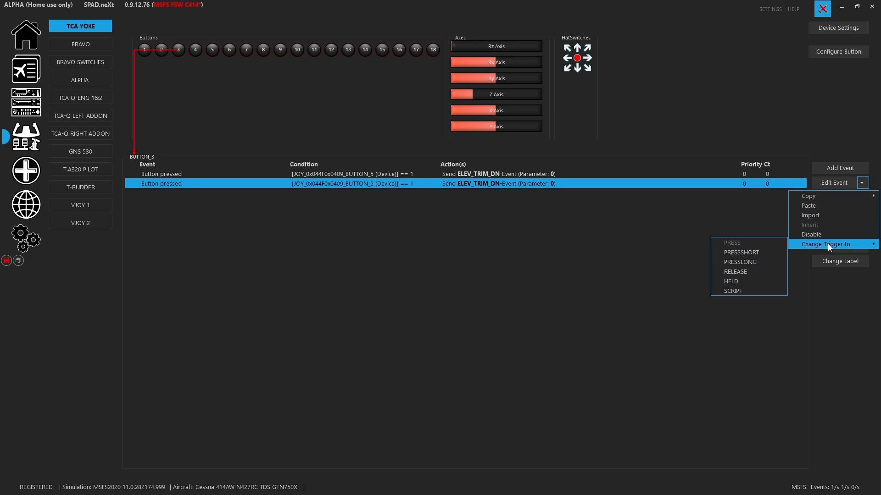
pyautogui.click(745, 281)
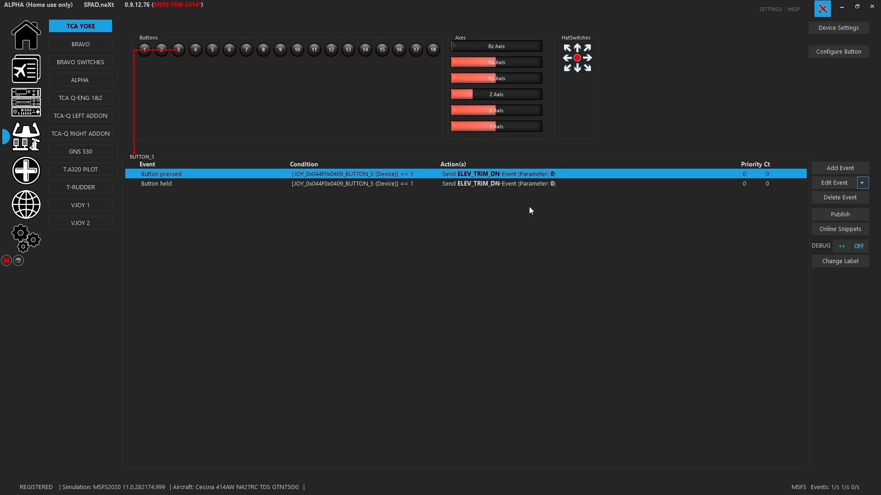
# Step: Inspect the threshold and frequency options of button 3's converted Button held event, then close it without changes
pyautogui.doubleClick(506, 181)
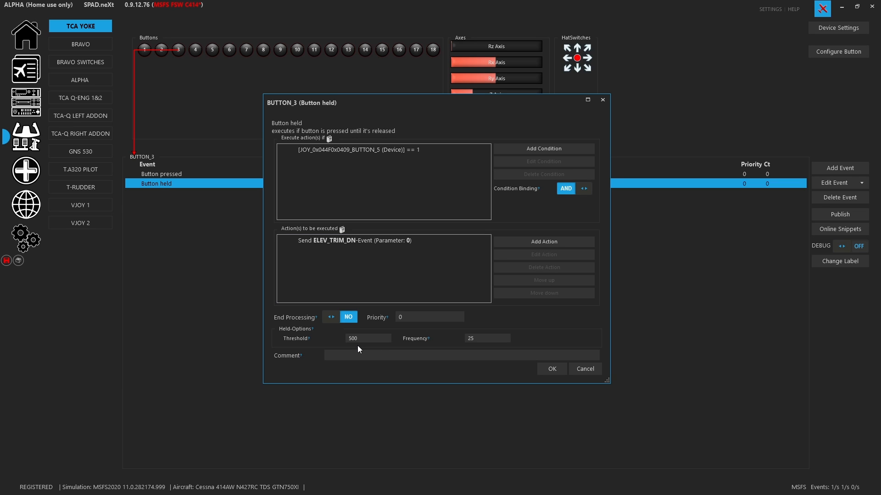
pyautogui.click(585, 370)
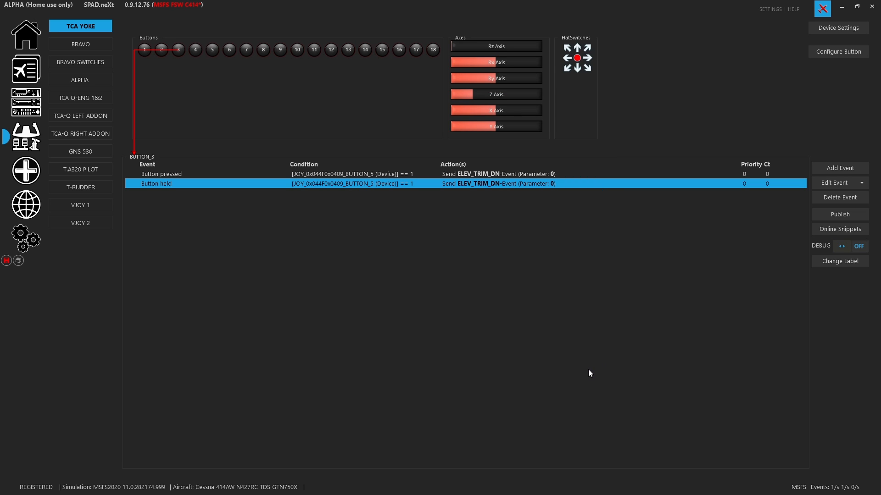
pyautogui.click(843, 169)
pyautogui.click(605, 111)
# Step: Change the trigger of button 13's short press event to PRESS and save the profile
pyautogui.click(195, 55)
pyautogui.click(350, 52)
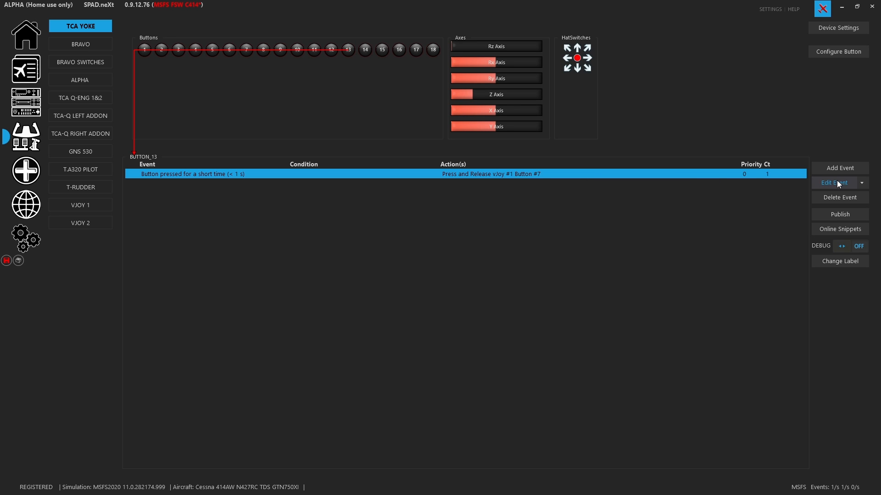
pyautogui.click(861, 183)
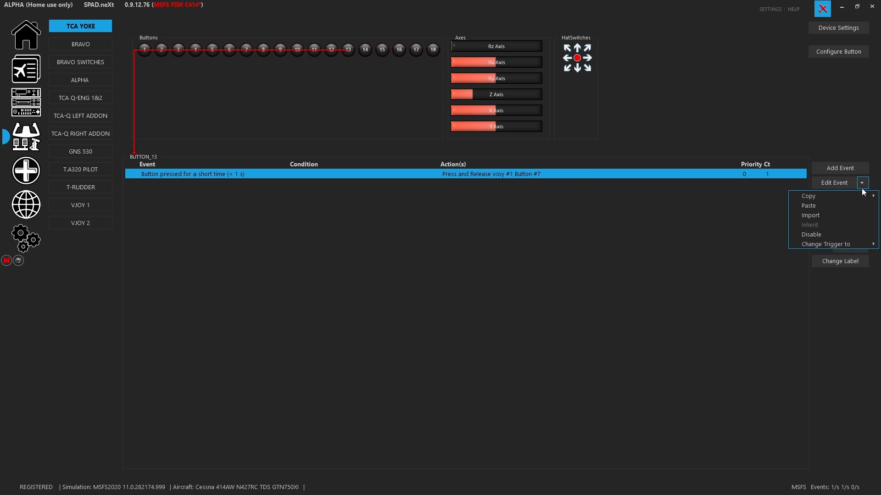
pyautogui.moveTo(819, 244)
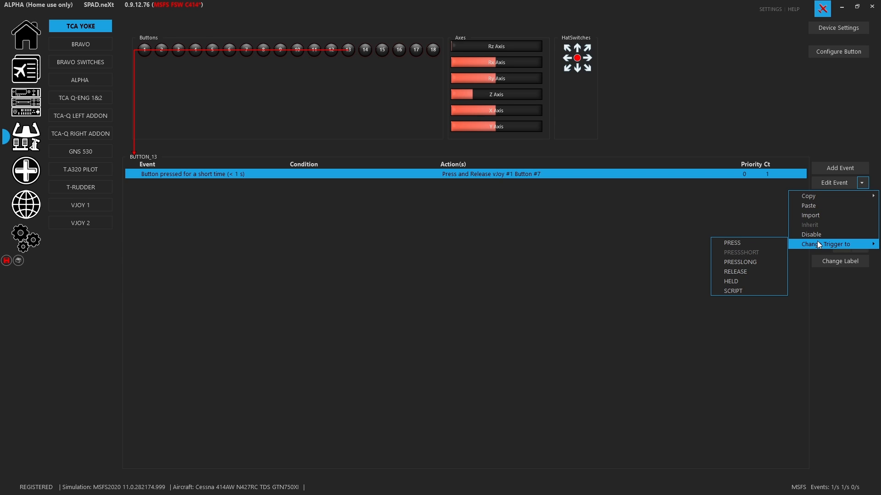
pyautogui.click(779, 243)
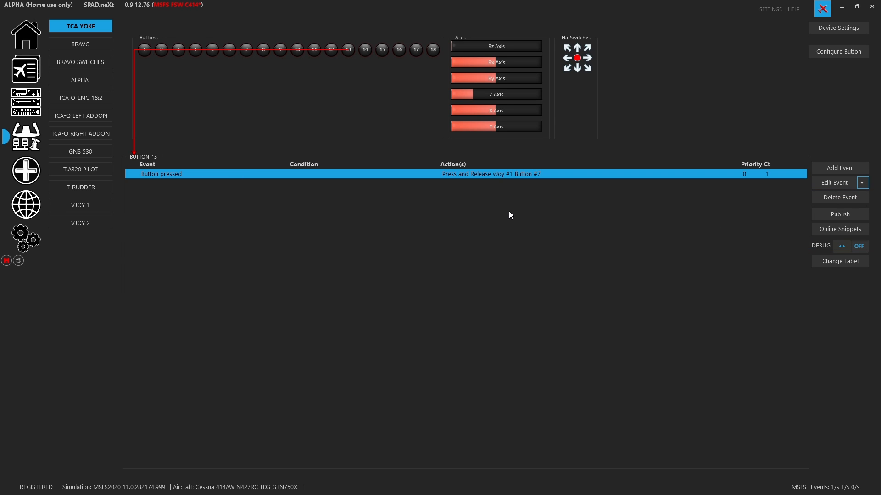
pyautogui.click(6, 261)
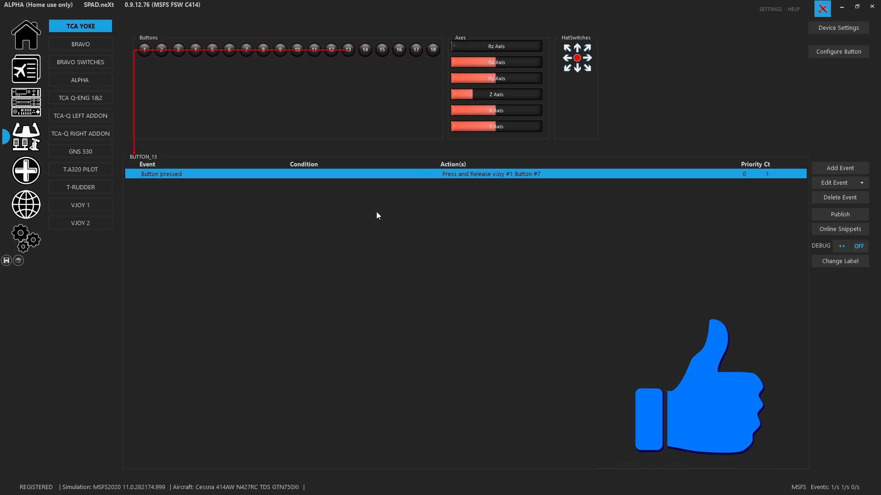
# Step: Open the built-in video guides at the New User Series
pyautogui.click(35, 42)
pyautogui.click(65, 62)
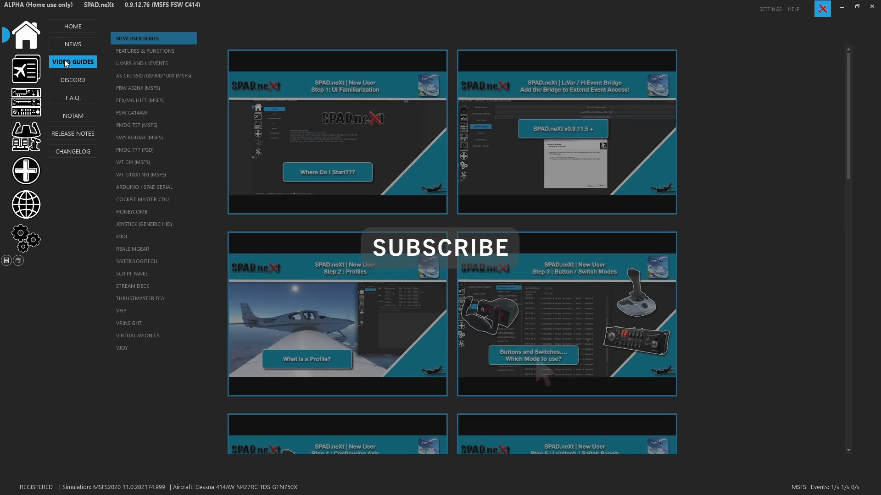